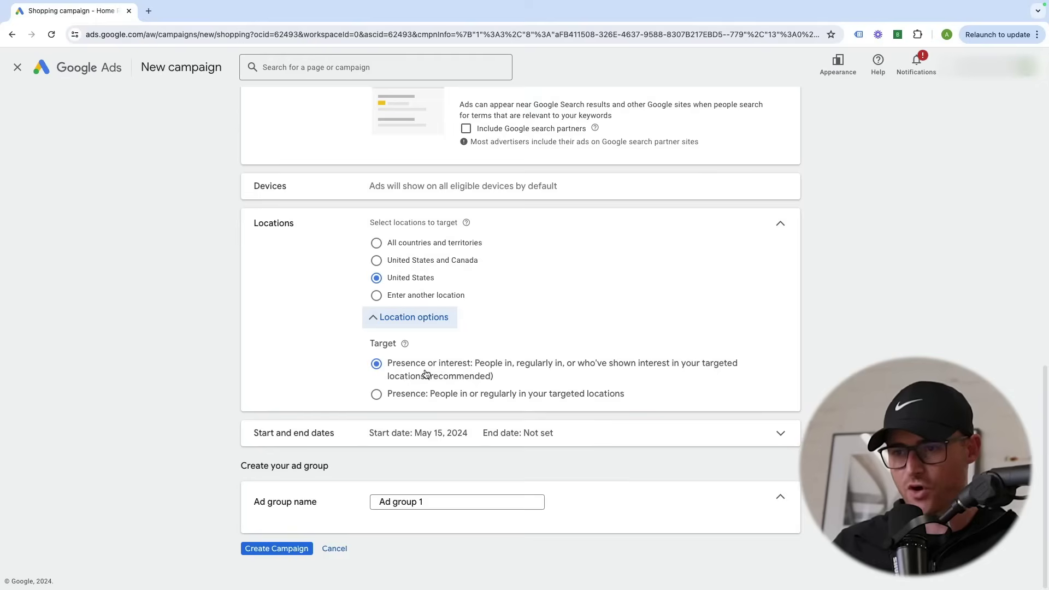
Set location targeting to Presence (people in or regularly in the United States) and expand Start and end dates
{"action": "left_click", "coordinate": [376, 396]}
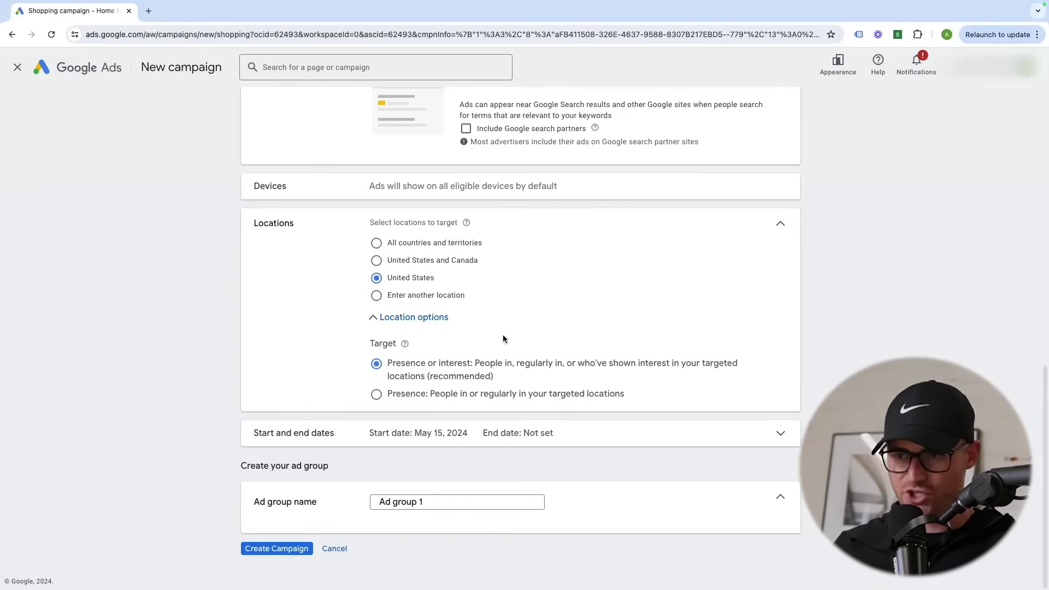
{"action": "left_click", "coordinate": [385, 399]}
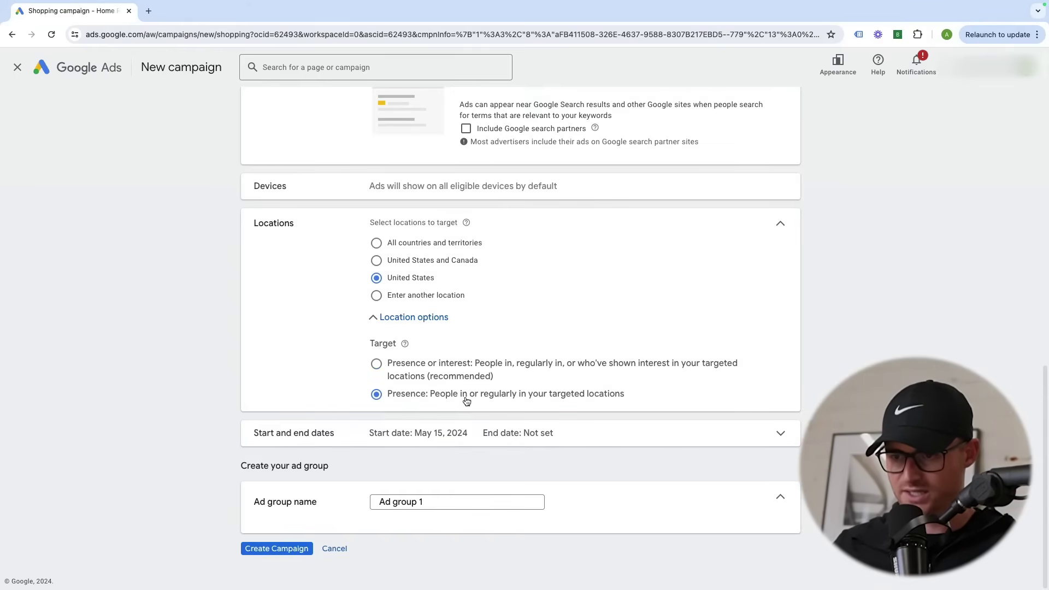
{"action": "left_click", "coordinate": [306, 433]}
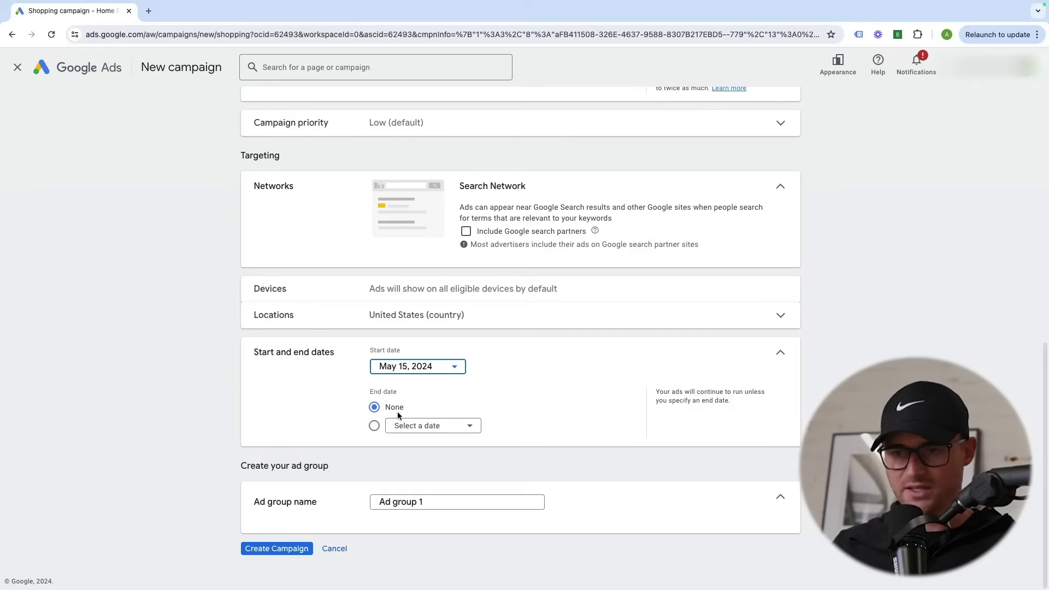
Collapse the dates, rename 'Ad group 1' to 'Sectionals', and create the SH | Sectionals campaign
{"action": "left_click", "coordinate": [782, 355]}
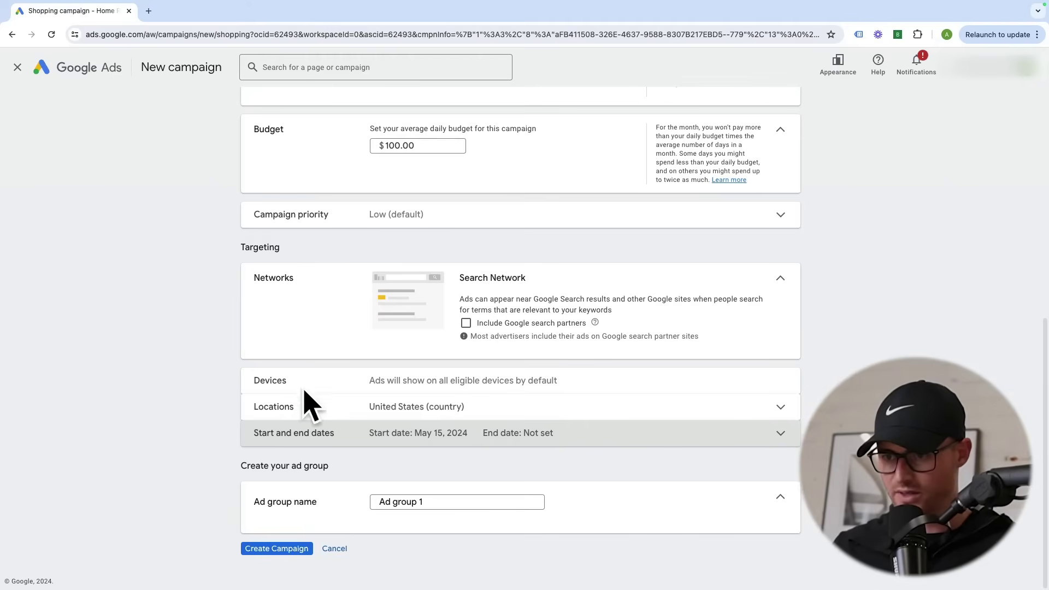
{"action": "left_click", "coordinate": [447, 501]}
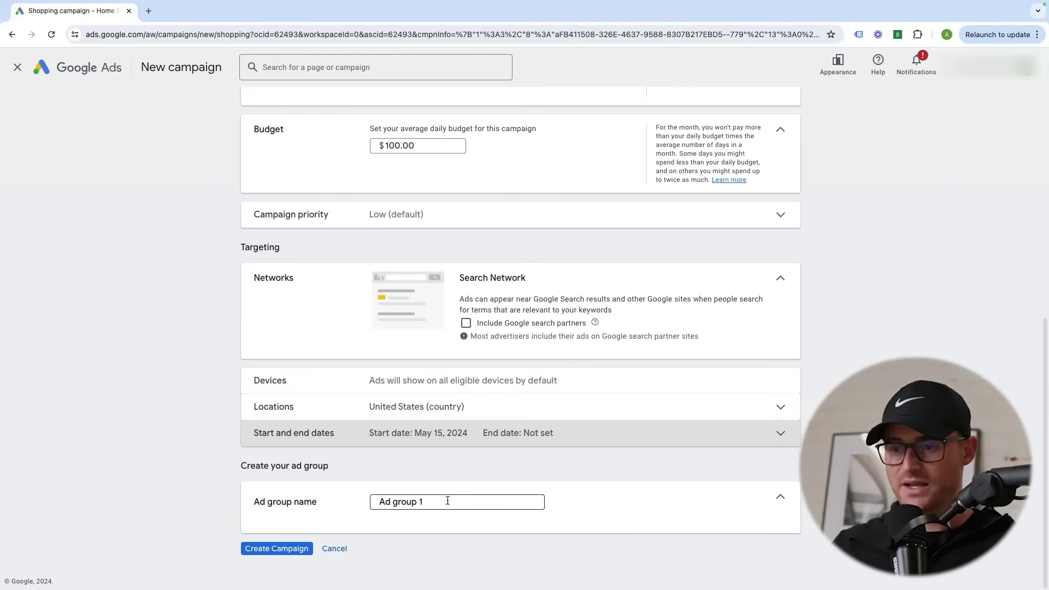
{"action": "key", "text": "shift+Left"}
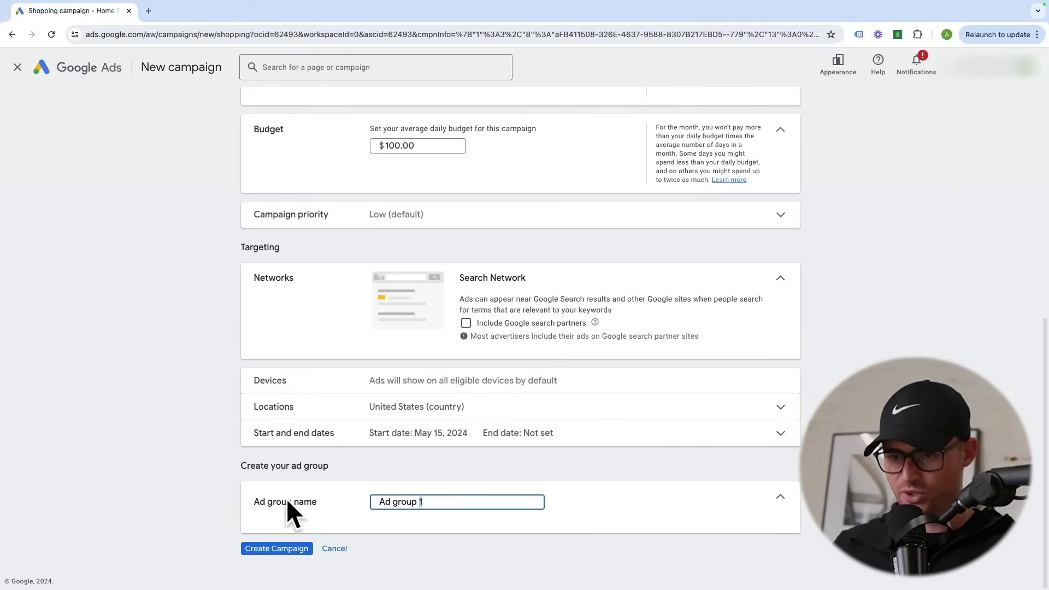
{"action": "triple_click", "coordinate": [453, 498]}
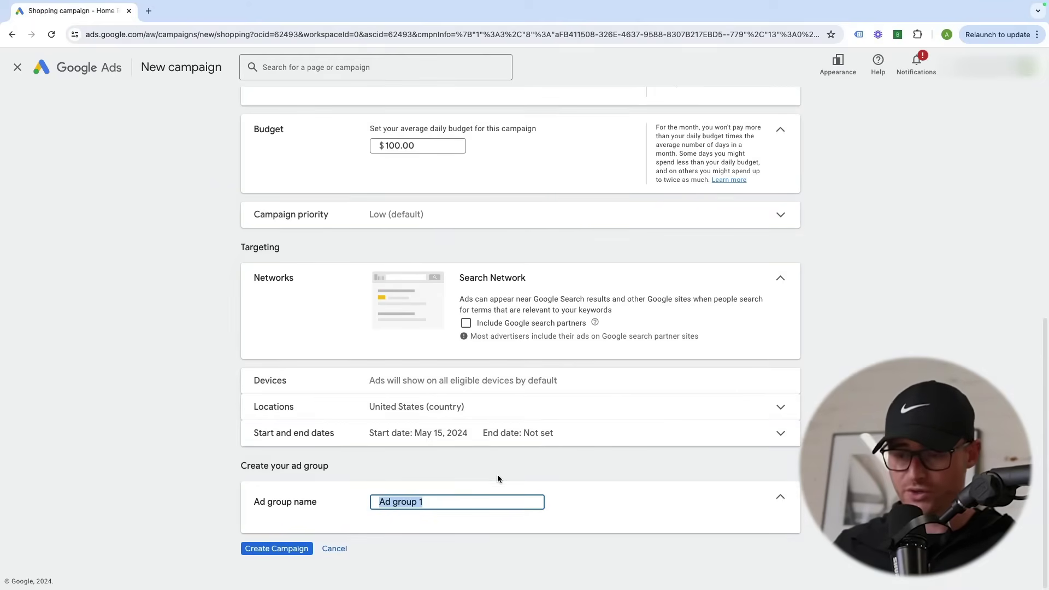
{"action": "type", "text": "Sectionals"}
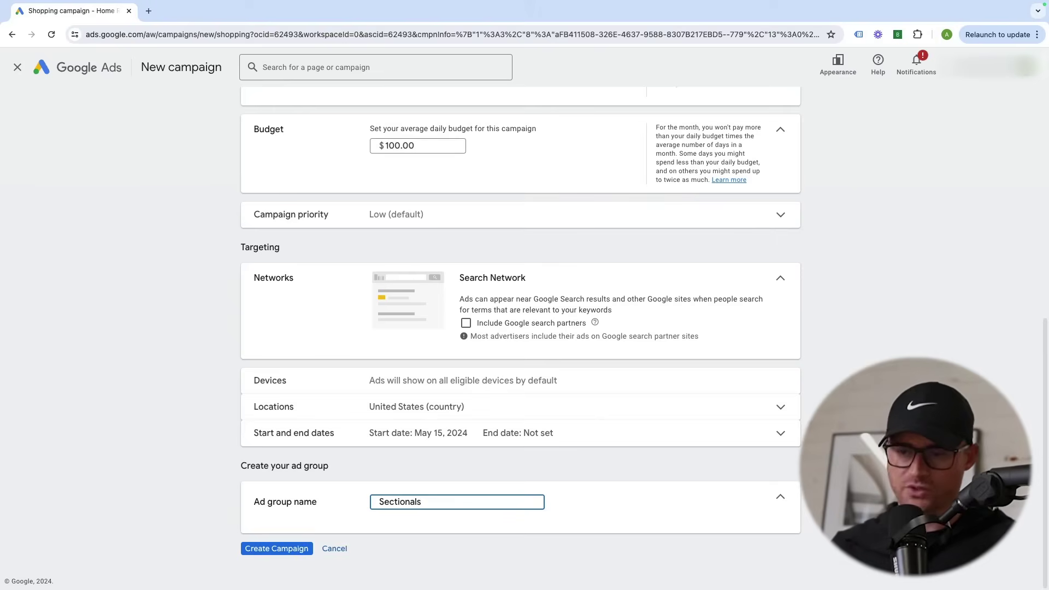
{"action": "left_click", "coordinate": [272, 550]}
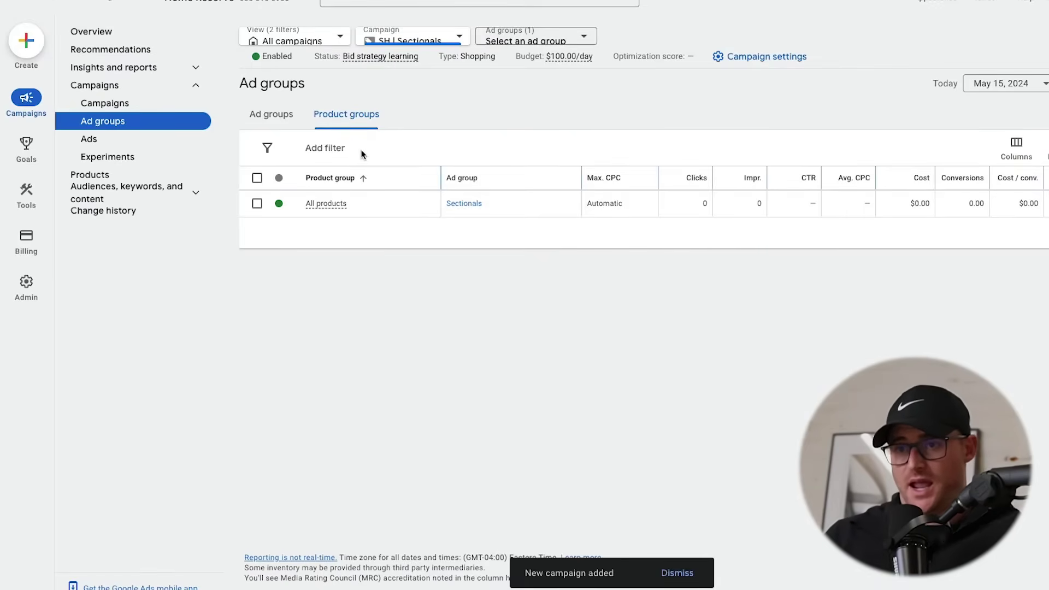
Open the Sectionals ad group from the Ad groups list to view its All products group
{"action": "left_click", "coordinate": [295, 112]}
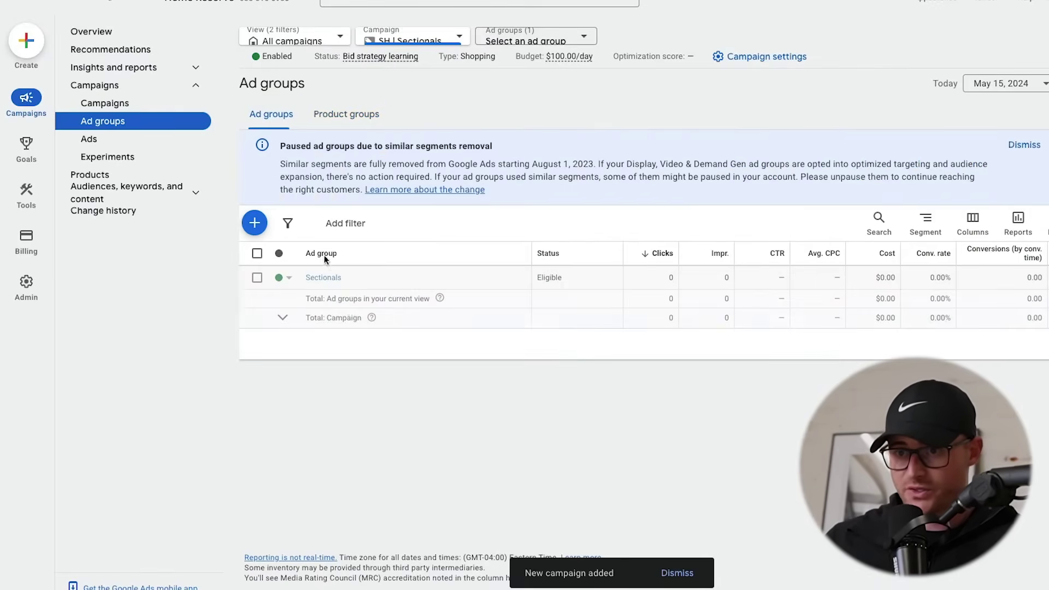
{"action": "left_click", "coordinate": [322, 277]}
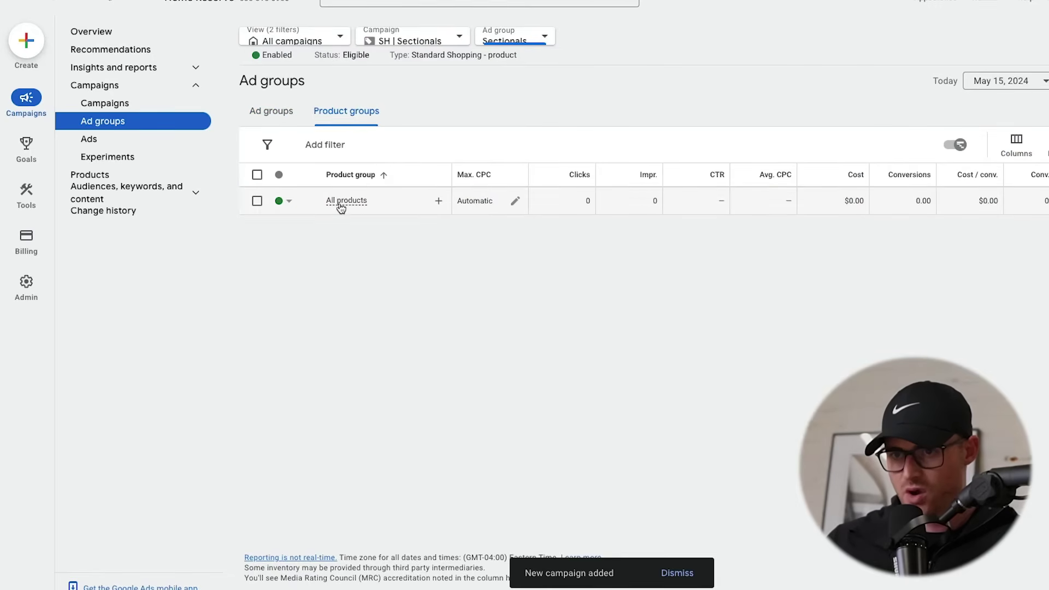
{"action": "mouse_move", "coordinate": [341, 208]}
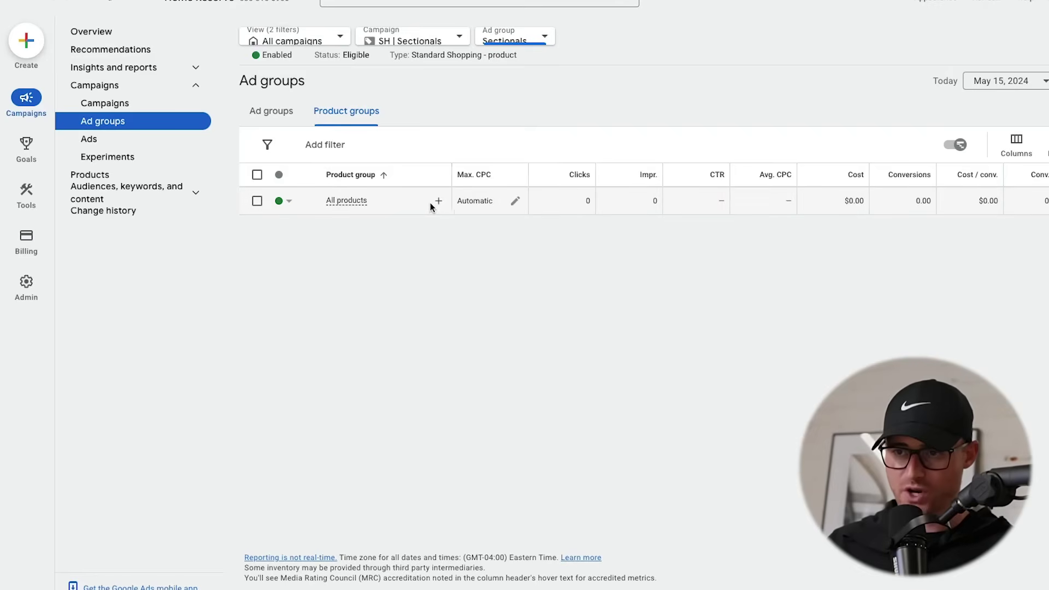
Subdivide All products by Product type into standard seat sectional and Everything else, keeping automatic bids
{"action": "left_click", "coordinate": [438, 201]}
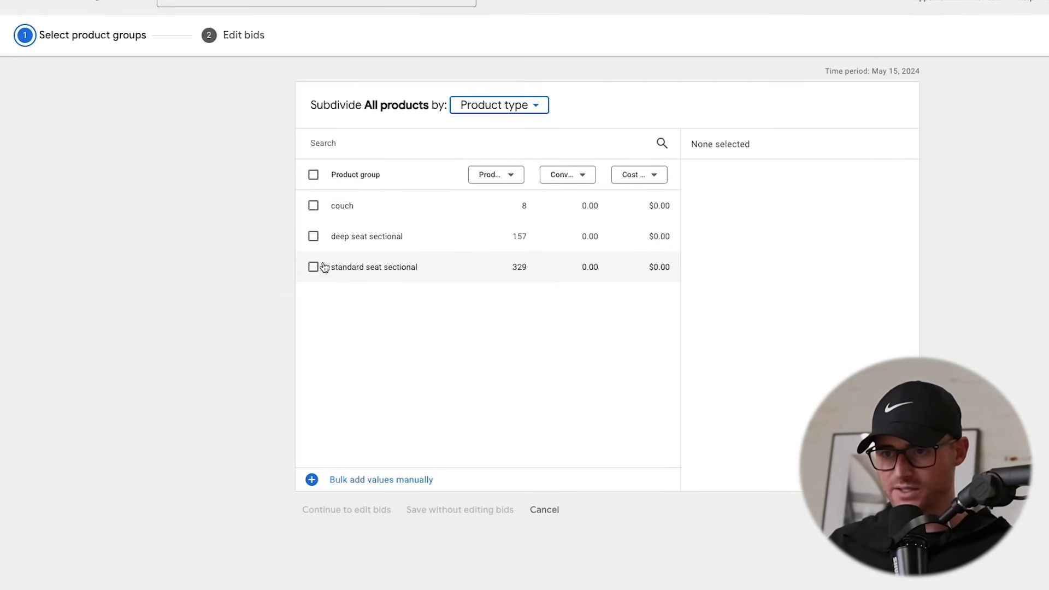
{"action": "left_click", "coordinate": [309, 268]}
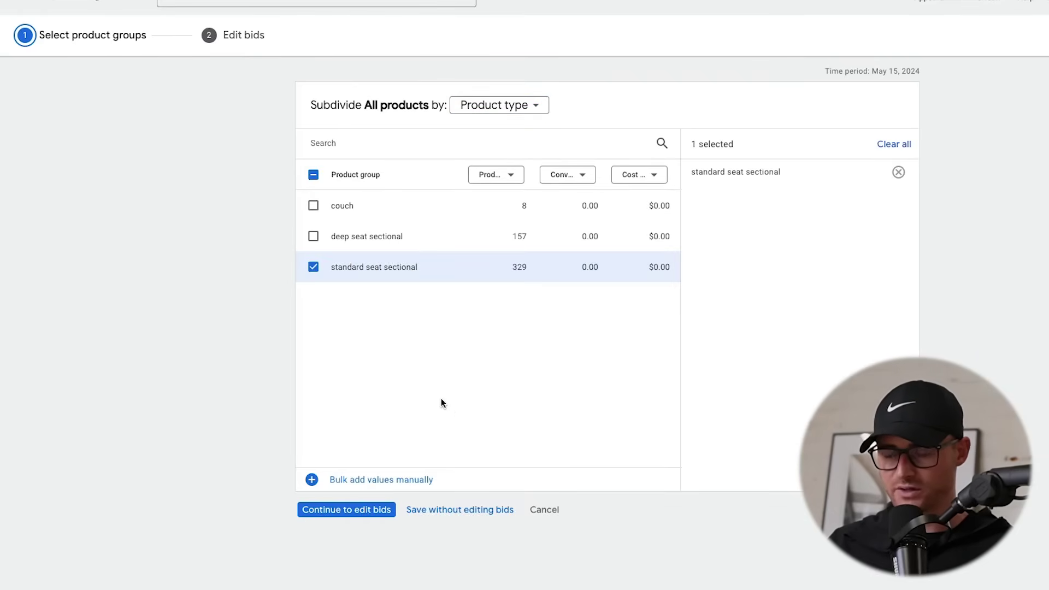
{"action": "left_click", "coordinate": [445, 510]}
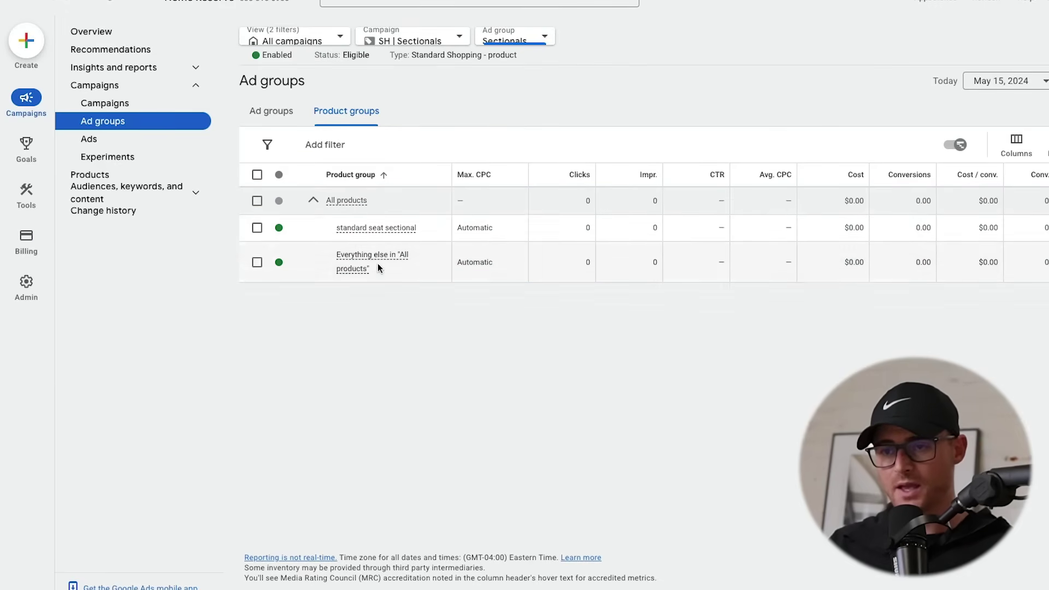
{"action": "mouse_move", "coordinate": [369, 232]}
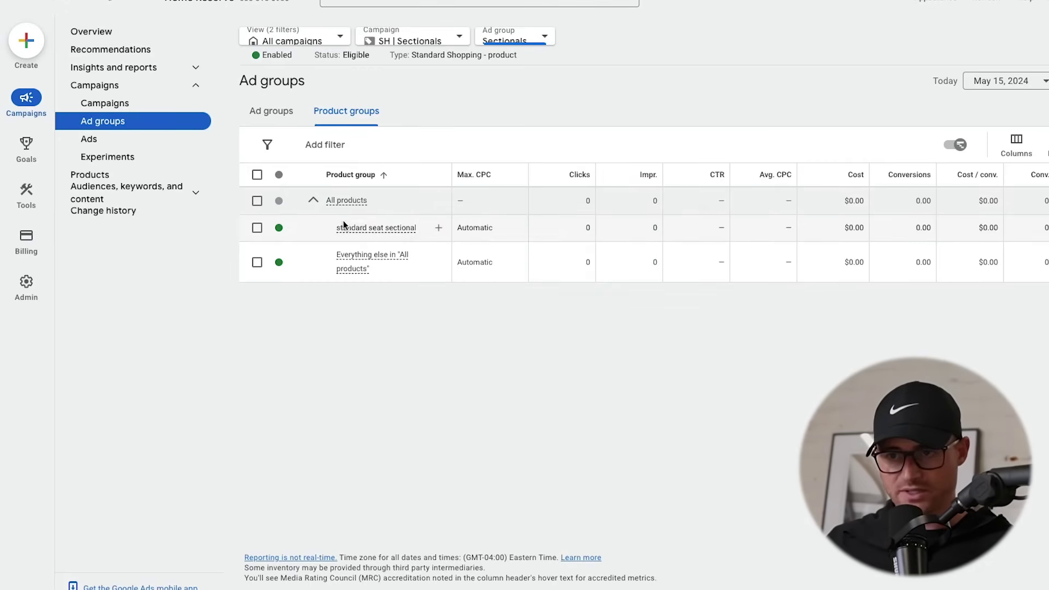
{"action": "left_click", "coordinate": [440, 201]}
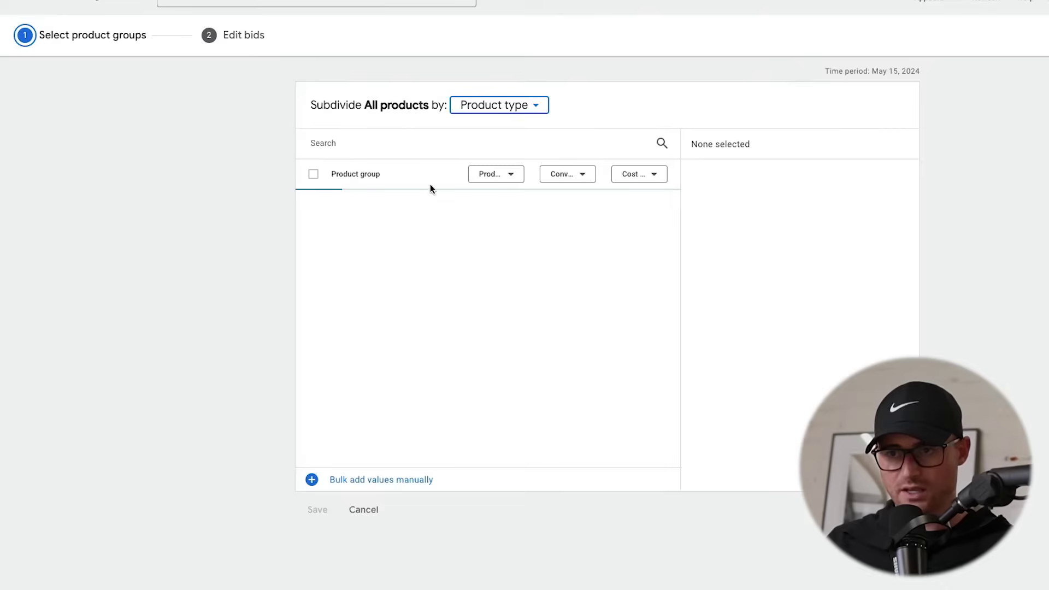
{"action": "left_click", "coordinate": [489, 107]}
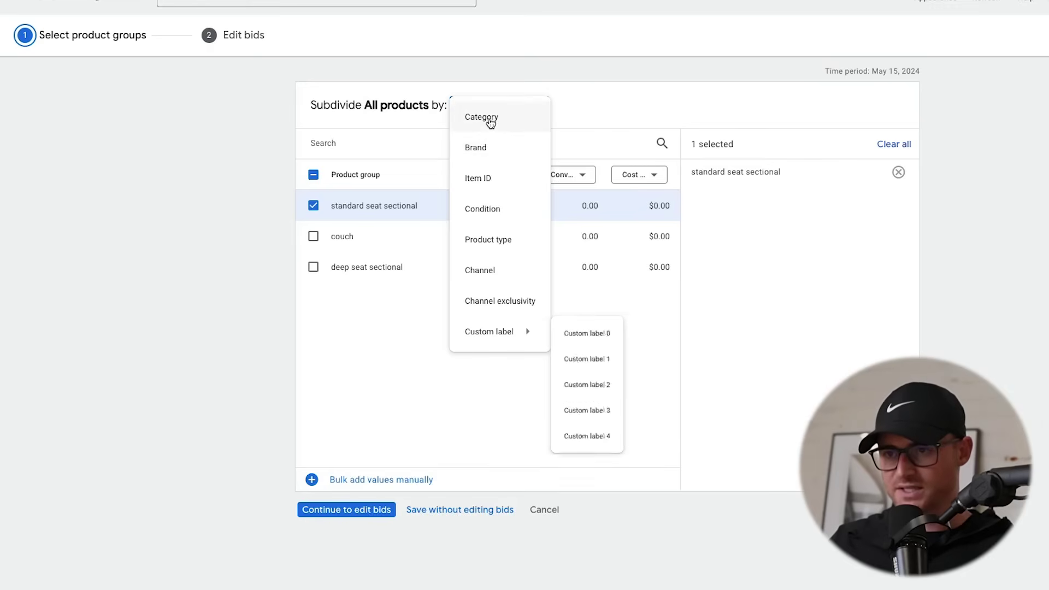
{"action": "left_click", "coordinate": [184, 192]}
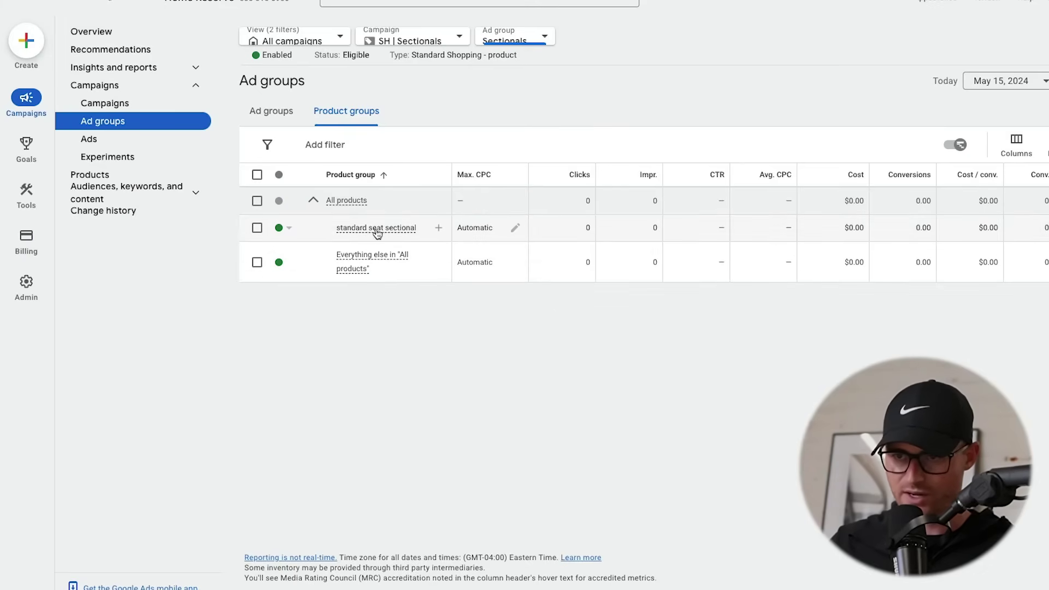
{"action": "mouse_move", "coordinate": [344, 227]}
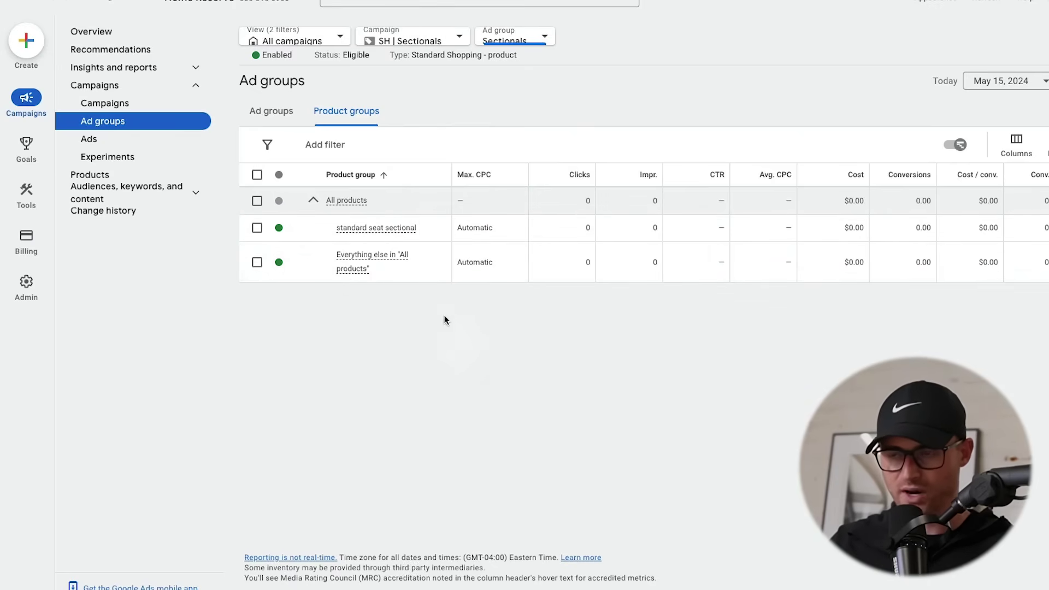
Exclude Everything else, then subdivide standard seat sectional by Item ID
{"action": "left_click", "coordinate": [283, 263]}
{"action": "left_click", "coordinate": [307, 300]}
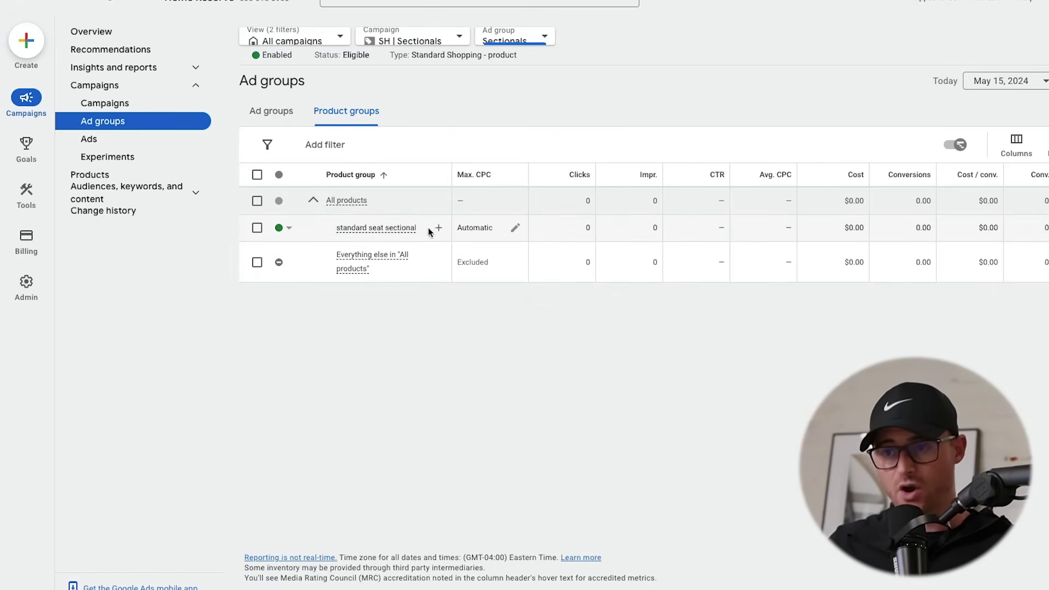
{"action": "left_click", "coordinate": [439, 229]}
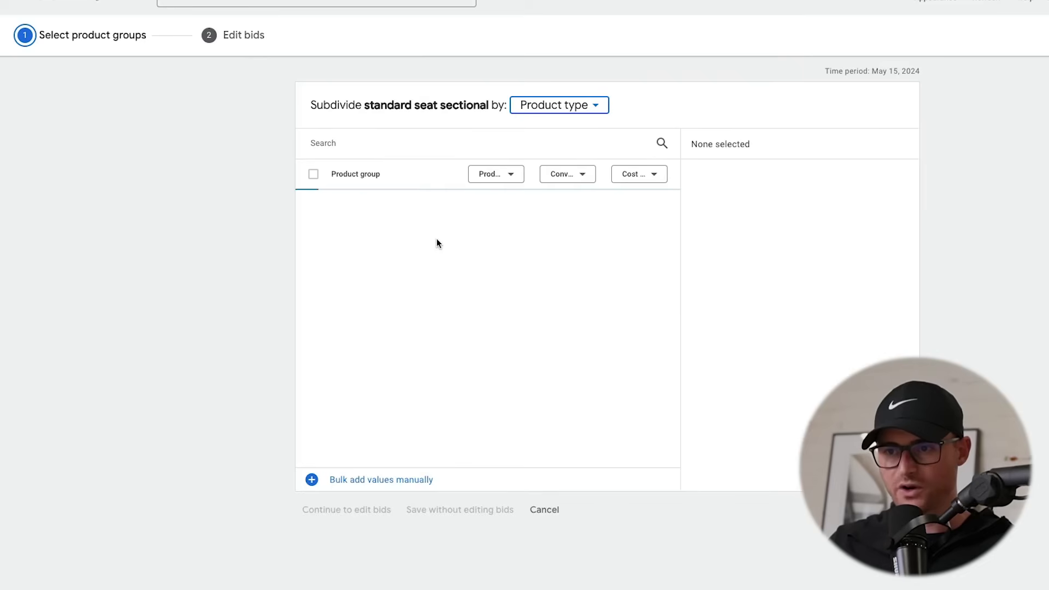
{"action": "left_click", "coordinate": [571, 105]}
{"action": "left_click", "coordinate": [552, 178]}
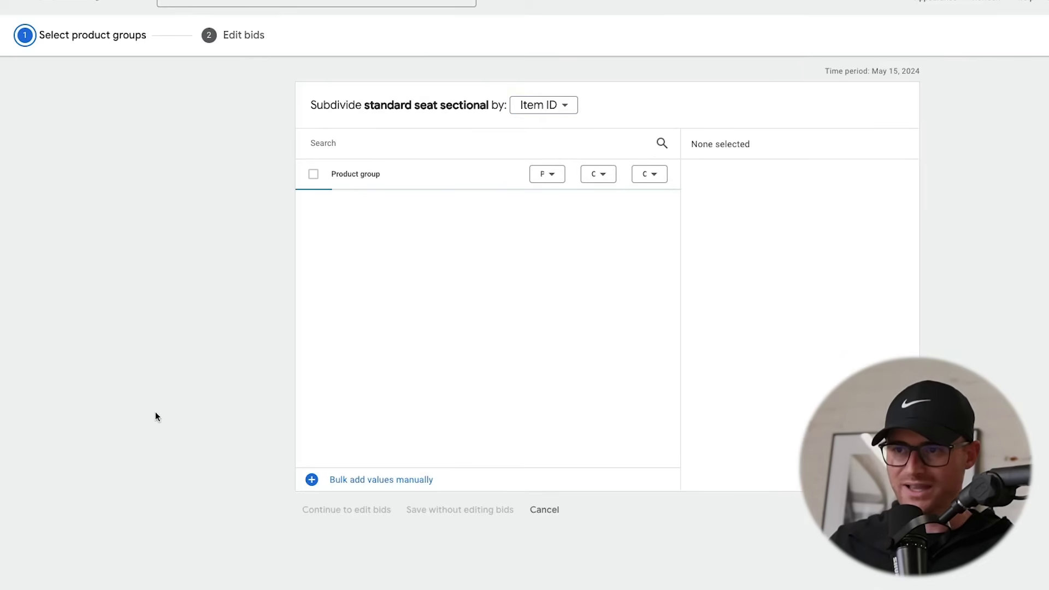
Split out items 11.101, 11.103–11.107 and 11.126 as their own groups and save
{"action": "left_click", "coordinate": [313, 206]}
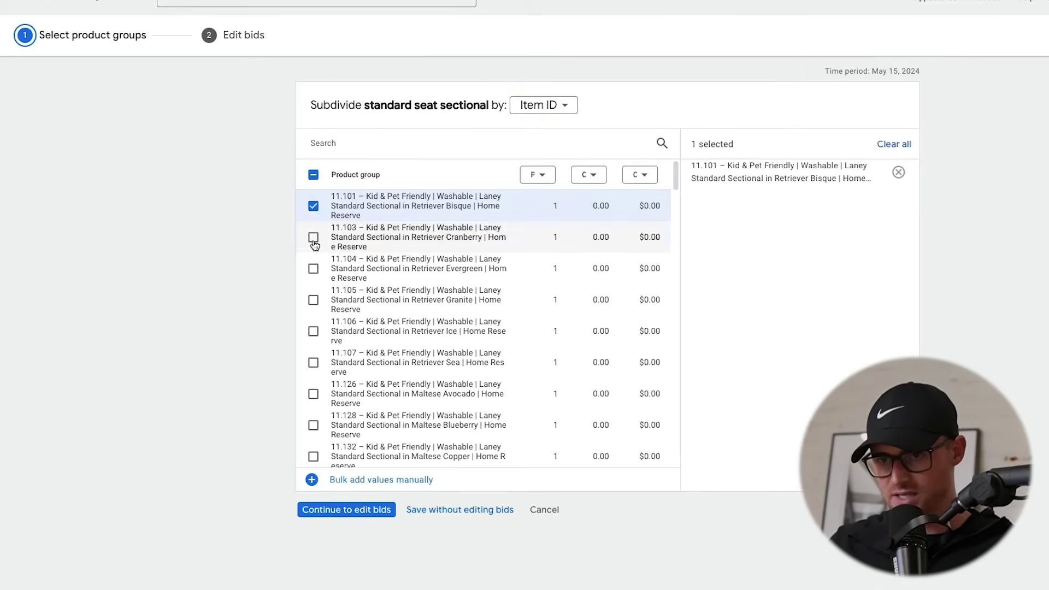
{"action": "left_click", "coordinate": [313, 237]}
{"action": "left_click", "coordinate": [313, 269]}
{"action": "left_click", "coordinate": [313, 299]}
{"action": "left_click", "coordinate": [313, 331]}
{"action": "left_click", "coordinate": [313, 362]}
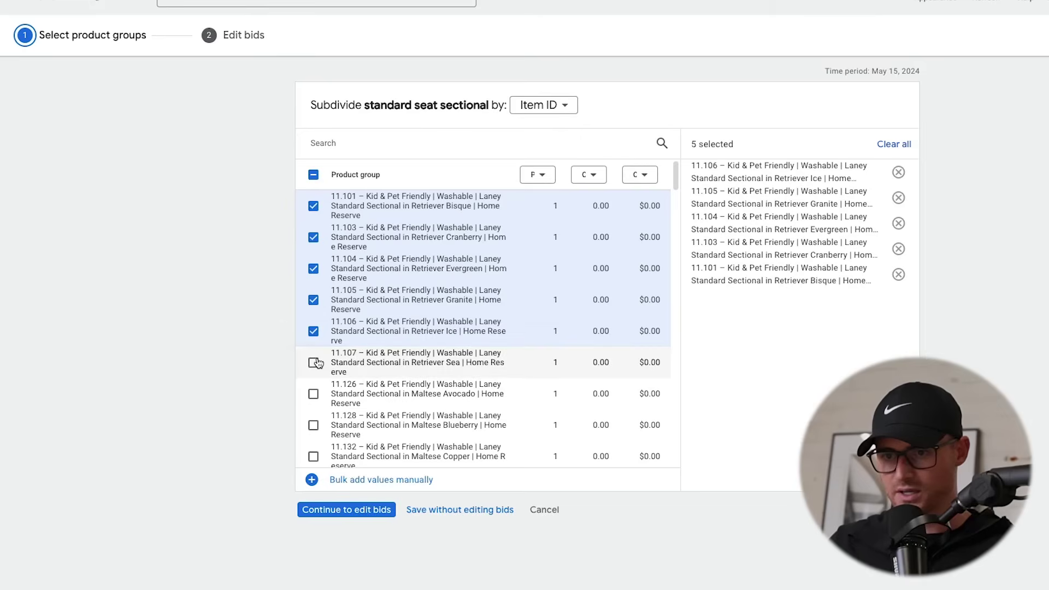
{"action": "left_click", "coordinate": [313, 393]}
{"action": "left_click", "coordinate": [447, 510]}
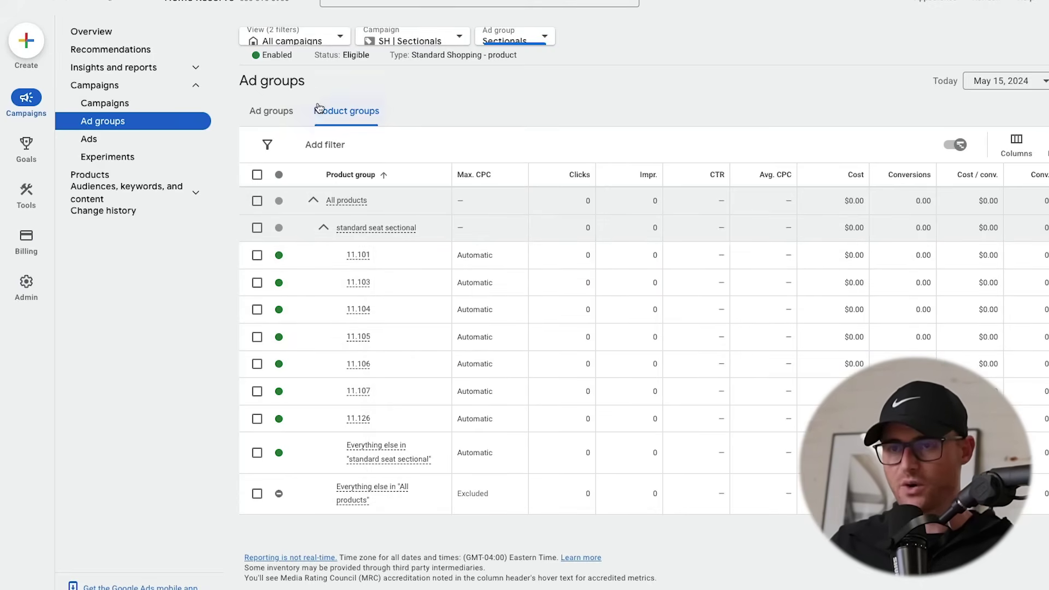
Add a new ad group named 'Couches' to the campaign
{"action": "left_click", "coordinate": [269, 112]}
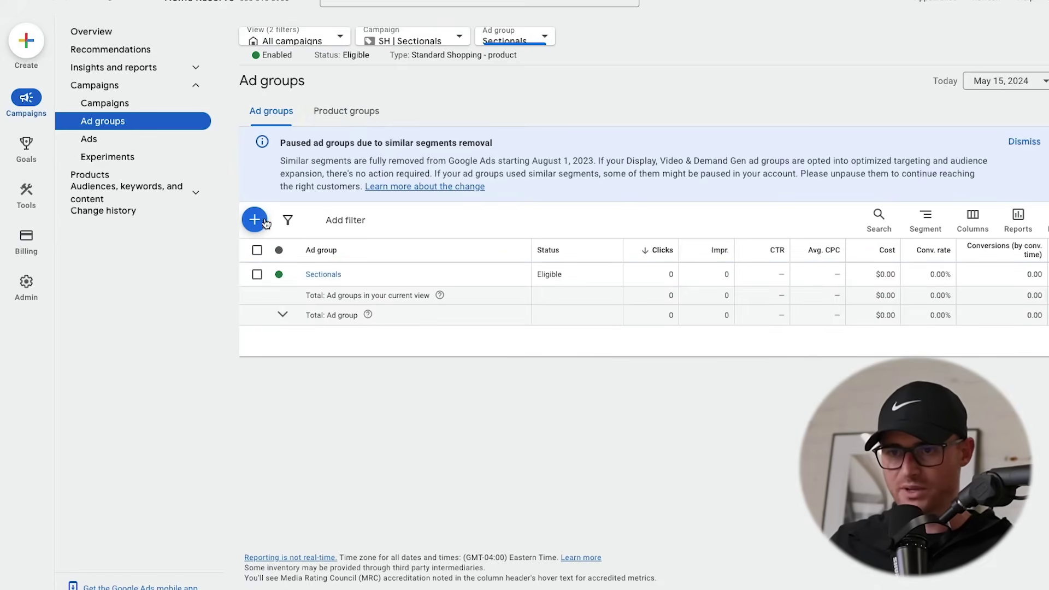
{"action": "left_click", "coordinate": [324, 274]}
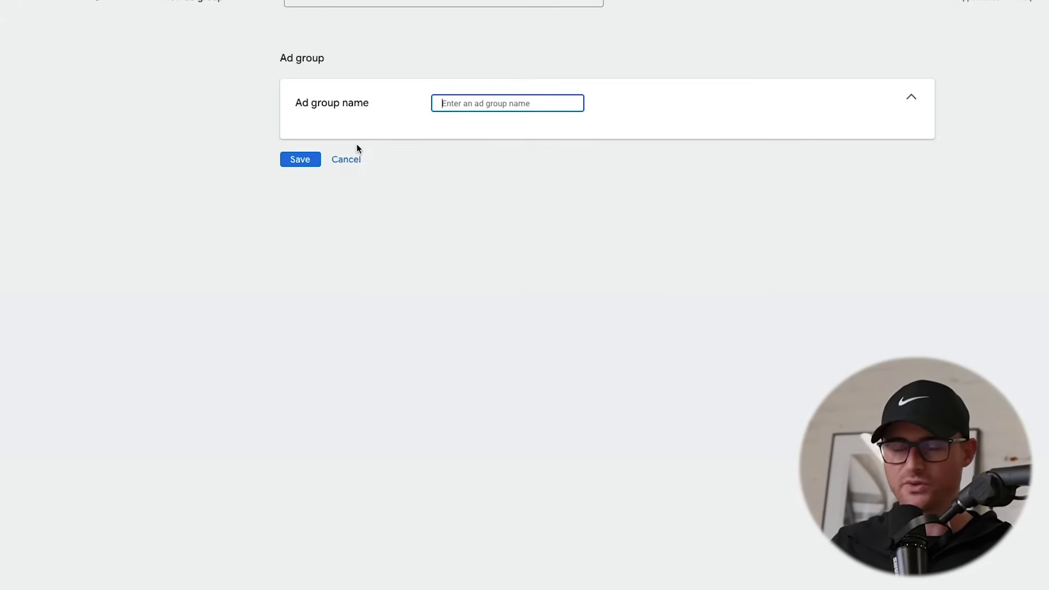
{"action": "type", "text": "Couches"}
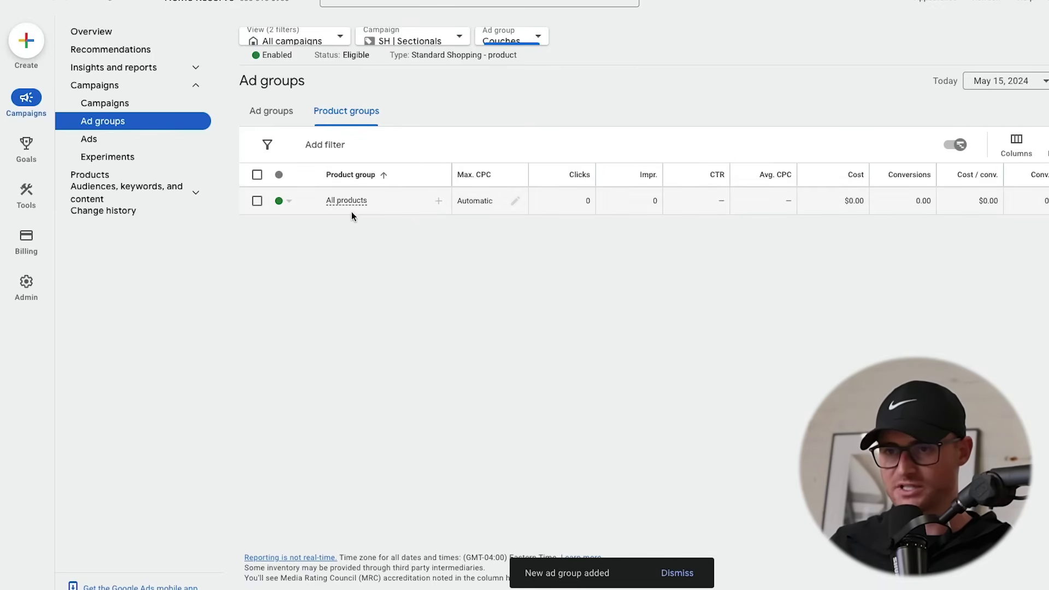
Subdivide Couches' All products by Product type into couch, excluding Everything else
{"action": "left_click", "coordinate": [440, 201]}
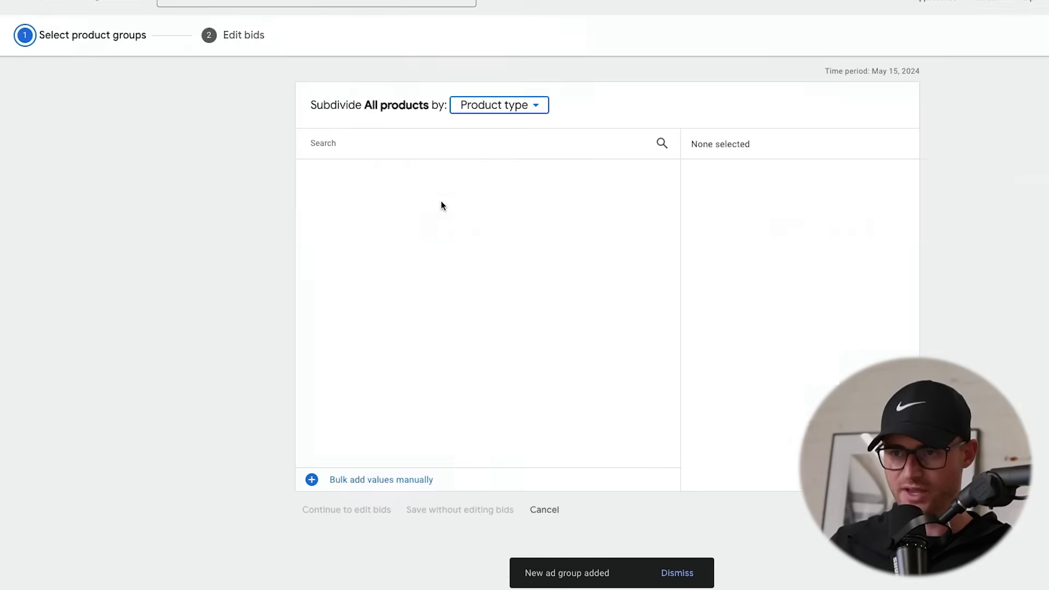
{"action": "left_click", "coordinate": [347, 206]}
{"action": "left_click", "coordinate": [455, 510]}
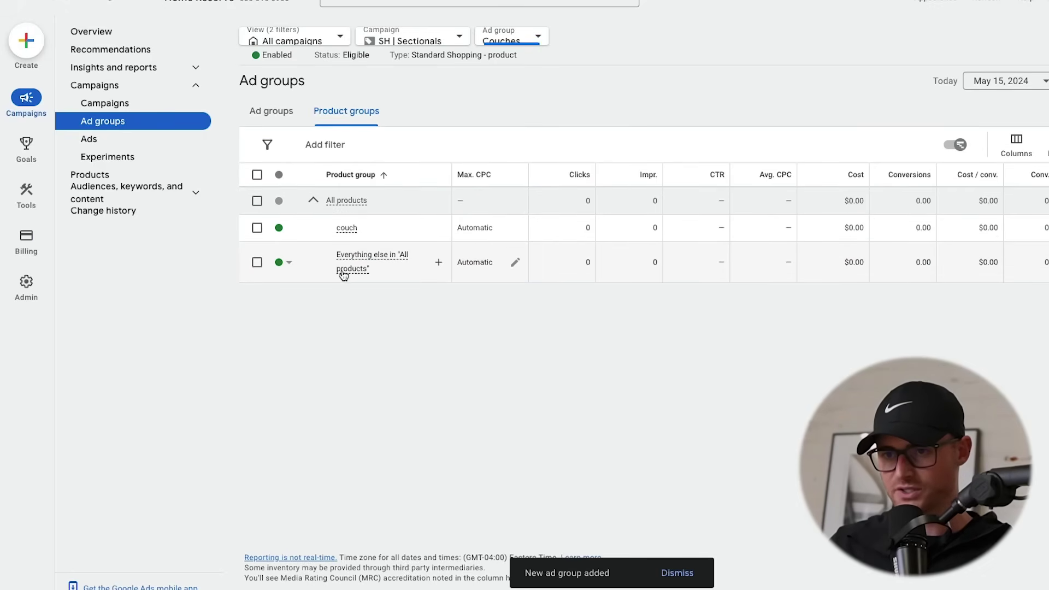
{"action": "left_click", "coordinate": [284, 261]}
{"action": "left_click", "coordinate": [335, 306]}
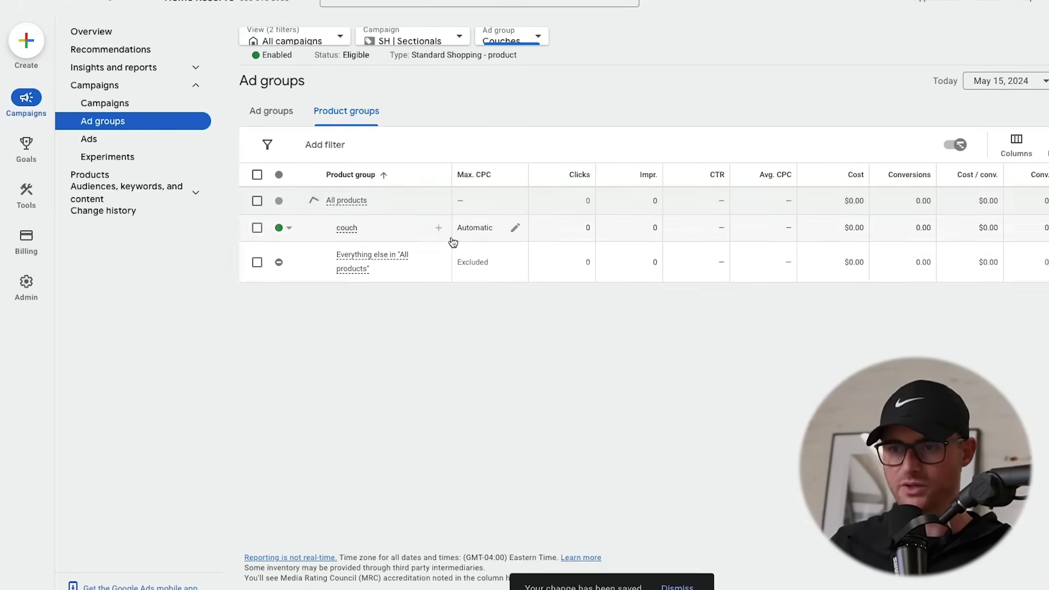
Split the couch group by Item ID into all eight tux items and save
{"action": "left_click", "coordinate": [441, 228]}
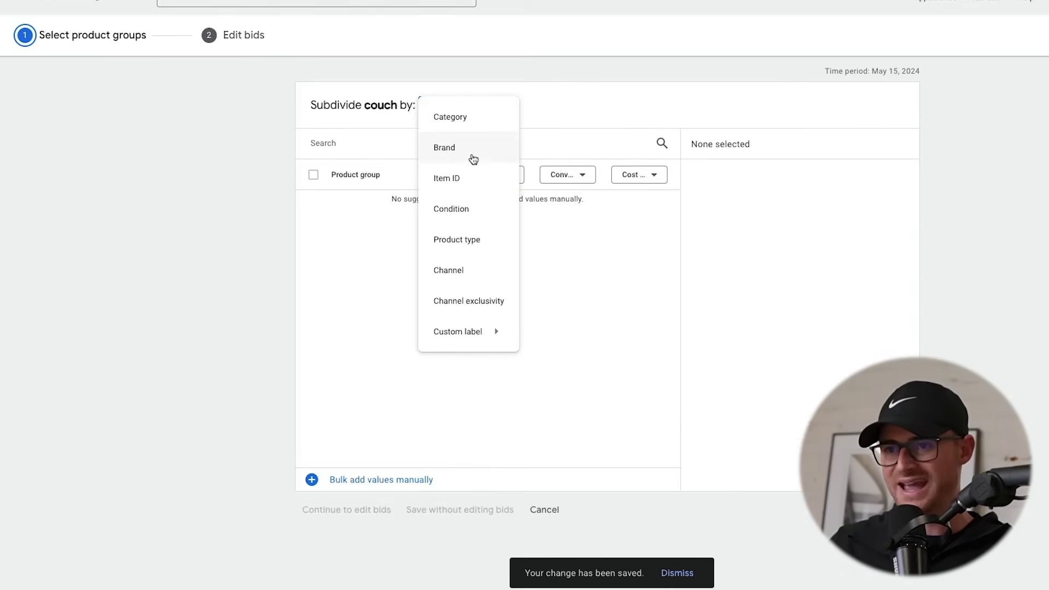
{"action": "left_click", "coordinate": [455, 180]}
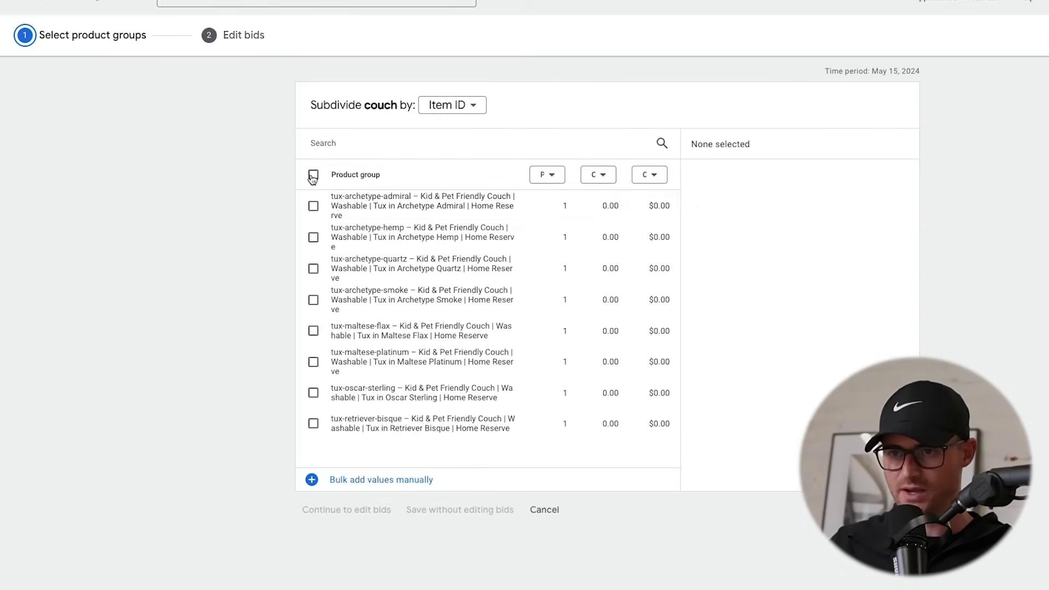
{"action": "left_click", "coordinate": [314, 174]}
{"action": "left_click", "coordinate": [479, 510]}
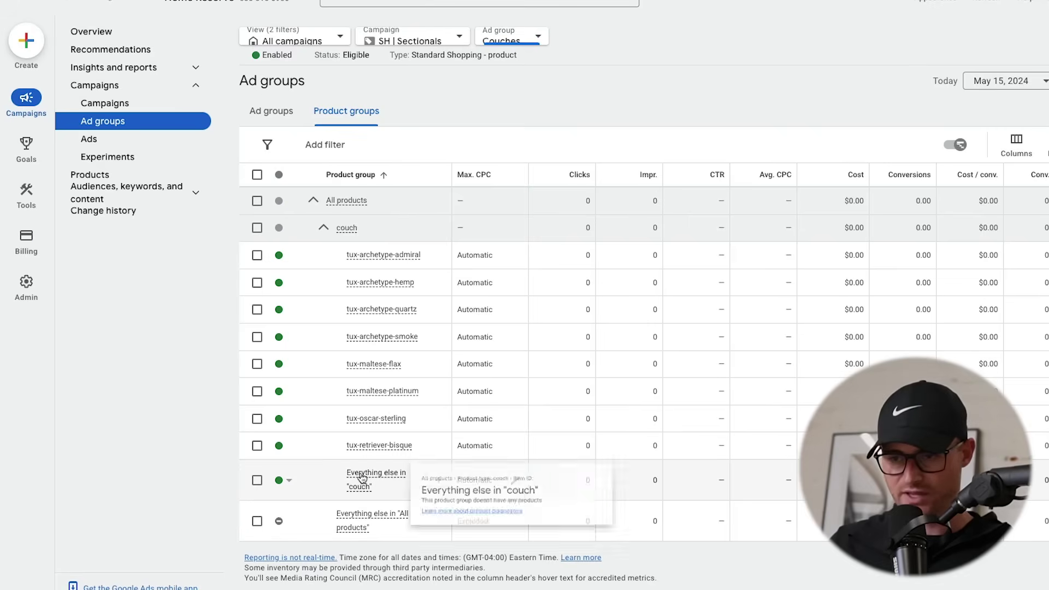
Show the Devices breakdown of the When and where ads showed report for SH | Sectionals
{"action": "mouse_move", "coordinate": [362, 477]}
{"action": "left_click_drag", "start_coordinate": [506, 482], "coordinate": [376, 481]}
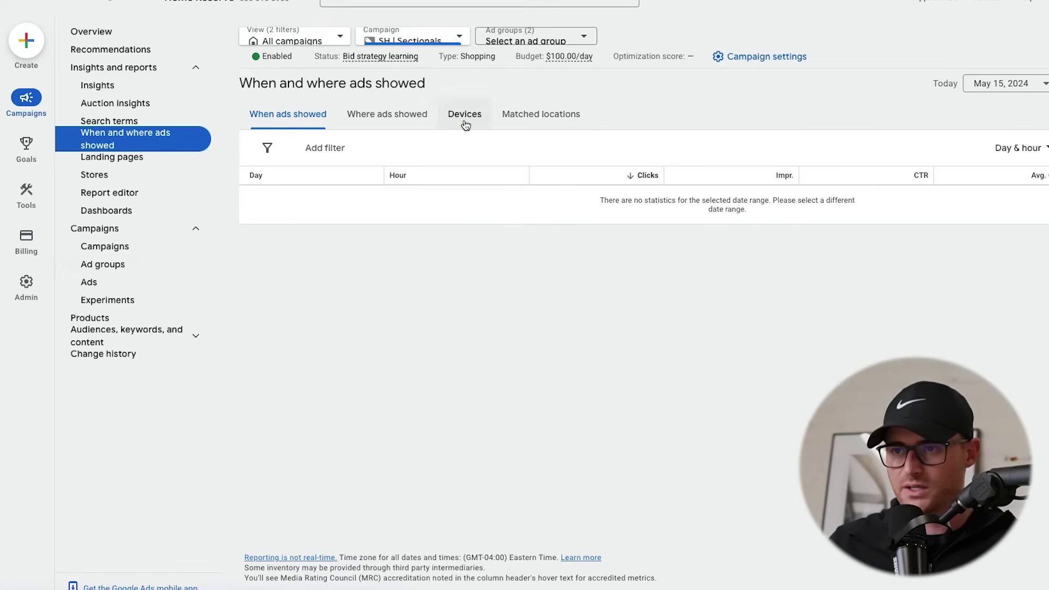
{"action": "left_click", "coordinate": [459, 123]}
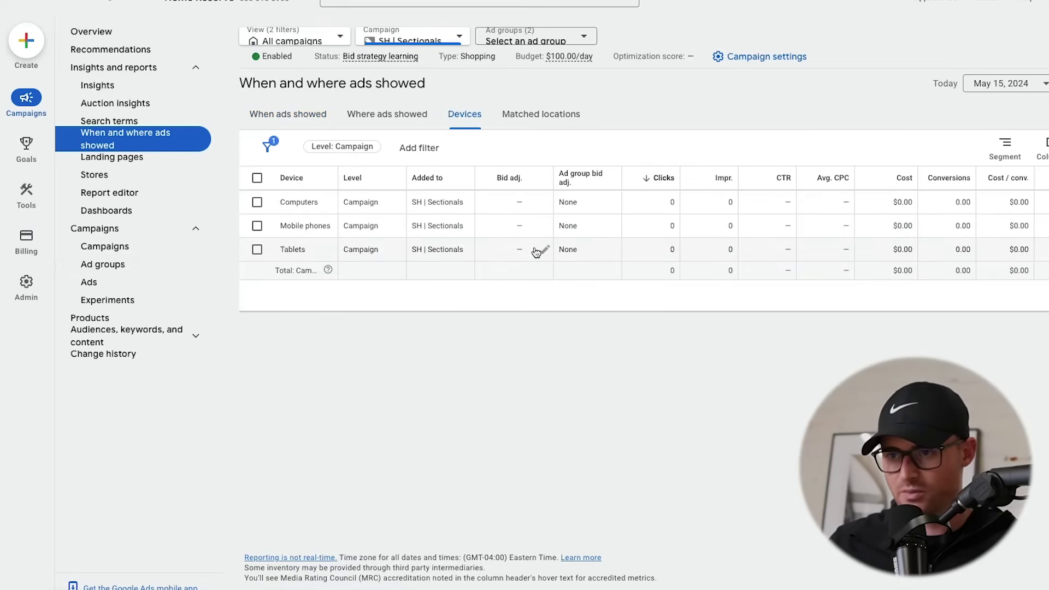